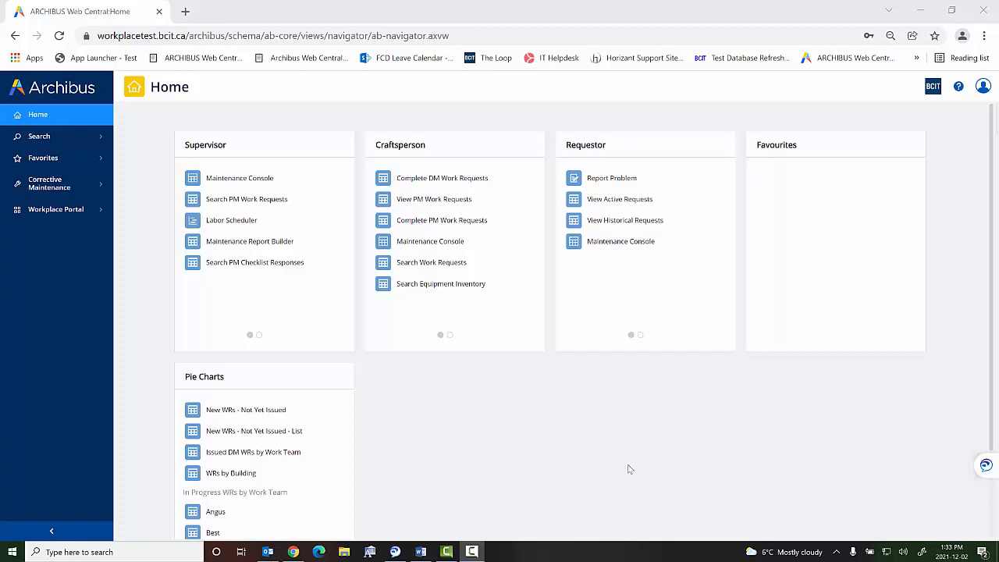
Open the craftsperson's View PM Work Requests list and look through the assigned requests.
{"action": "left_click", "coordinate": [424, 199]}
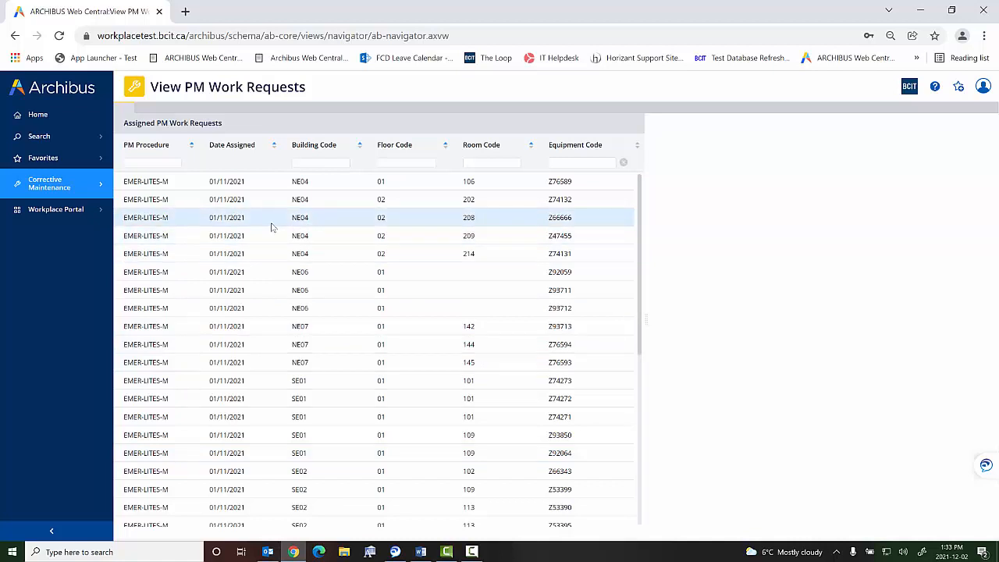
{"action": "scroll", "coordinate": [272, 227], "scroll_direction": "down", "scroll_amount": 5}
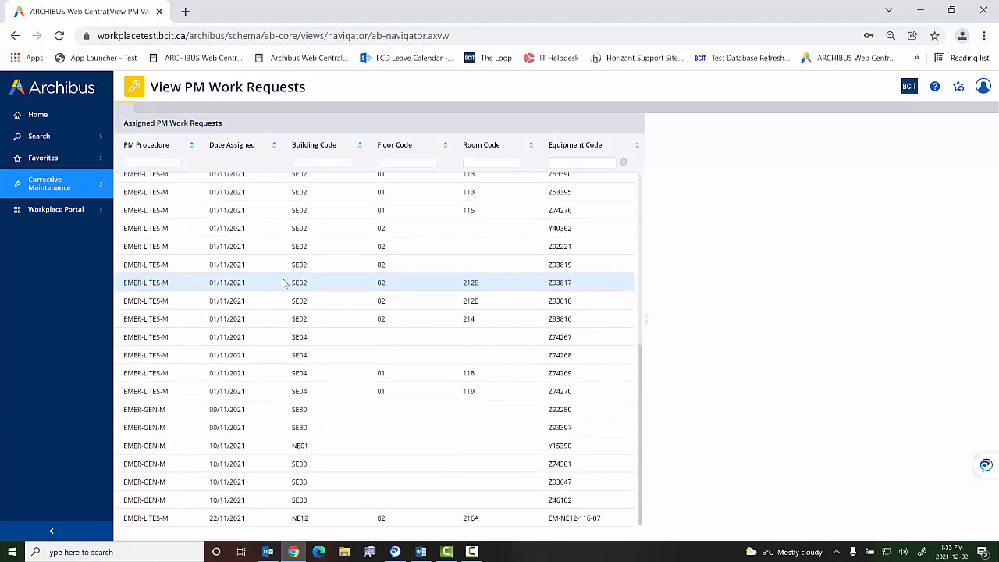
{"action": "scroll", "coordinate": [283, 285], "scroll_direction": "up", "scroll_amount": 5}
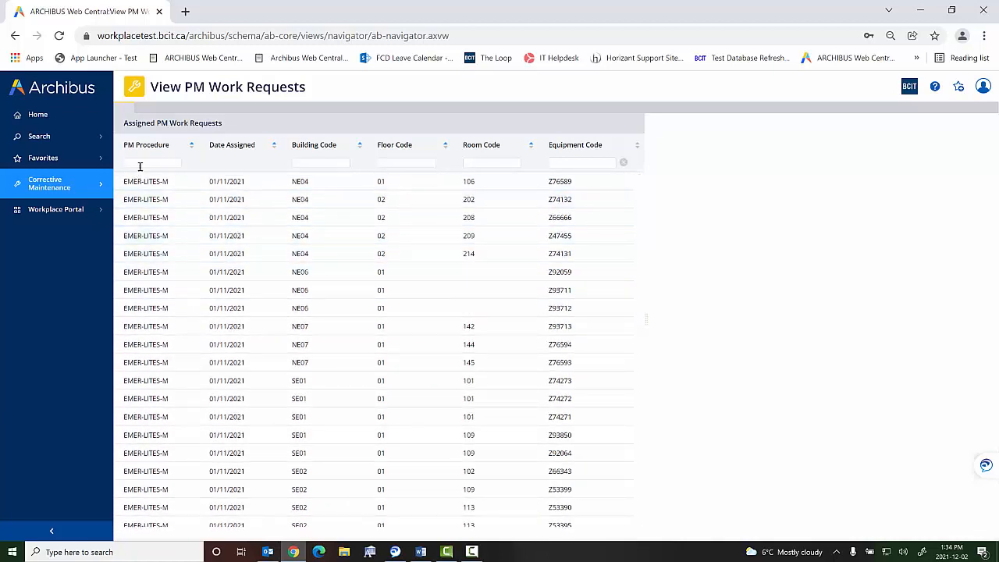
Sort the assigned PM work requests by PM procedure in ascending order and review the list.
{"action": "left_click", "coordinate": [191, 146]}
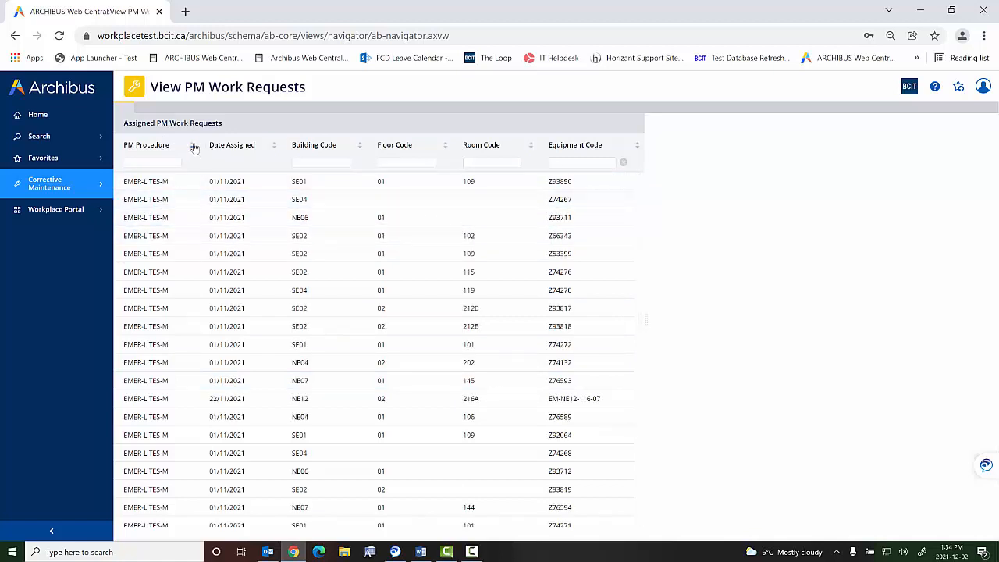
{"action": "left_click", "coordinate": [193, 145]}
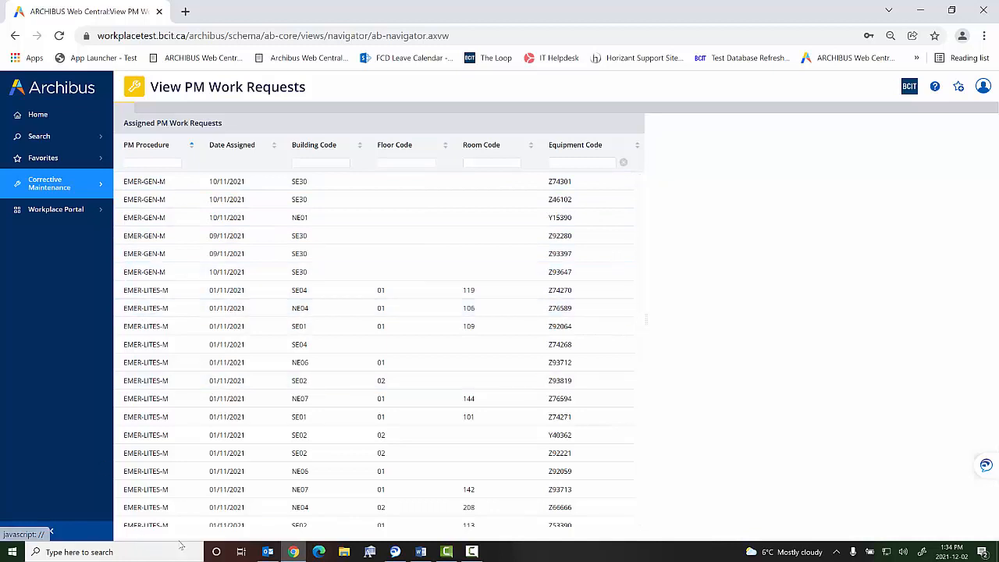
{"action": "scroll", "coordinate": [242, 349], "scroll_direction": "down", "scroll_amount": 3}
{"action": "scroll", "coordinate": [232, 415], "scroll_direction": "up", "scroll_amount": 3}
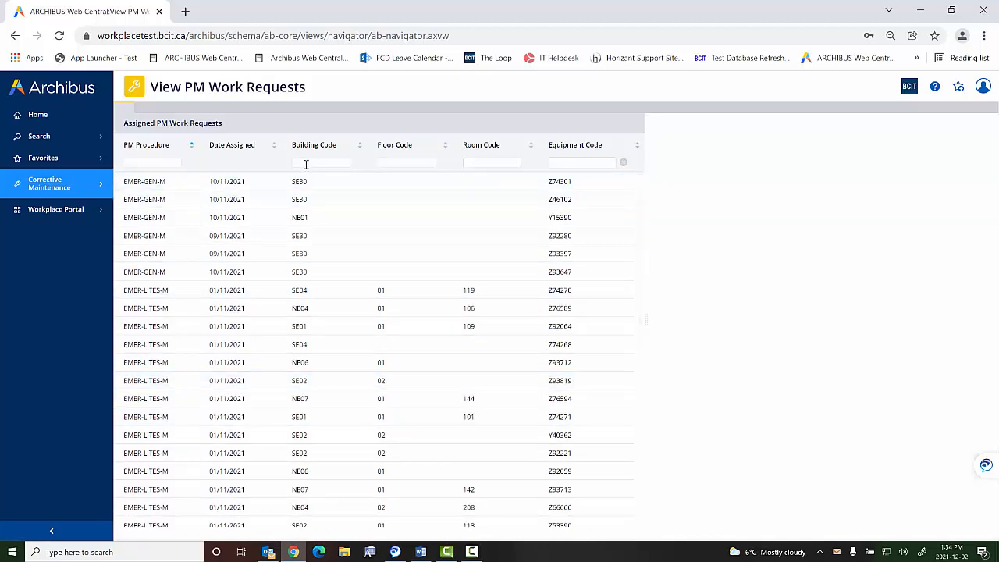
Sort the PM work requests by building code in ascending order and filter them to building NE07.
{"action": "left_click", "coordinate": [361, 149]}
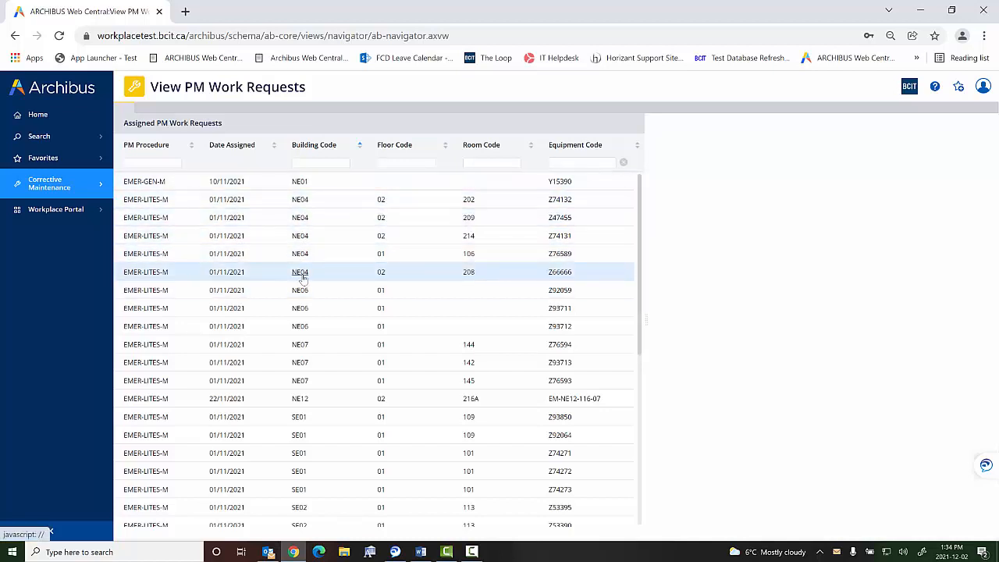
{"action": "left_click", "coordinate": [323, 163]}
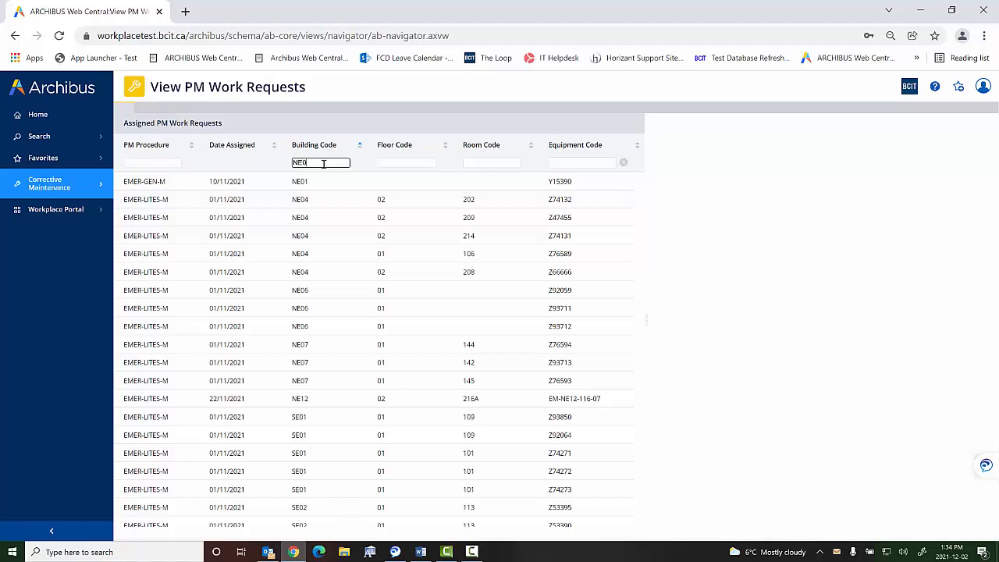
{"action": "key", "text": "Return"}
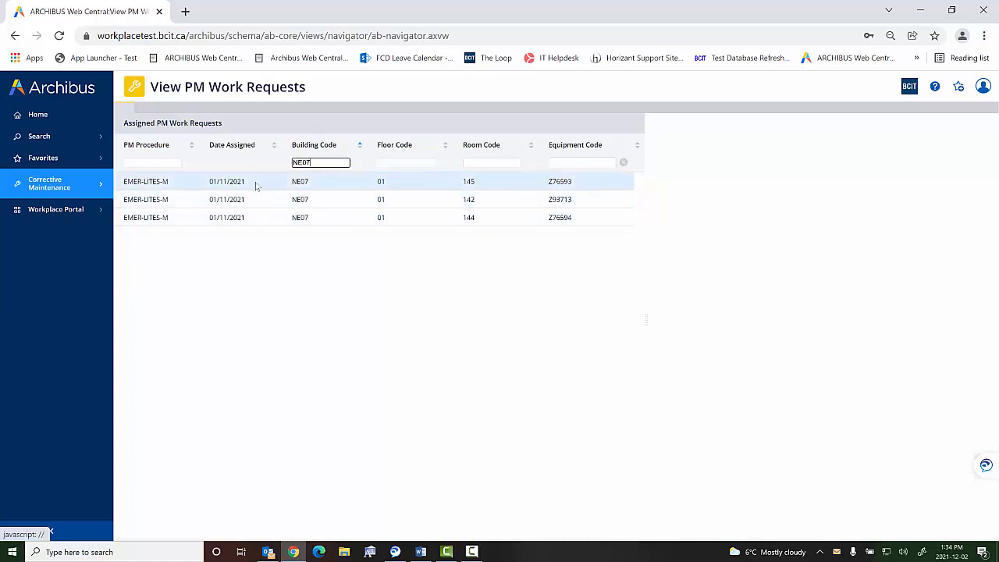
Open the EMER-LITES-M request for NE07 room 145, review its work description, and open its equipment details.
{"action": "left_click", "coordinate": [157, 184]}
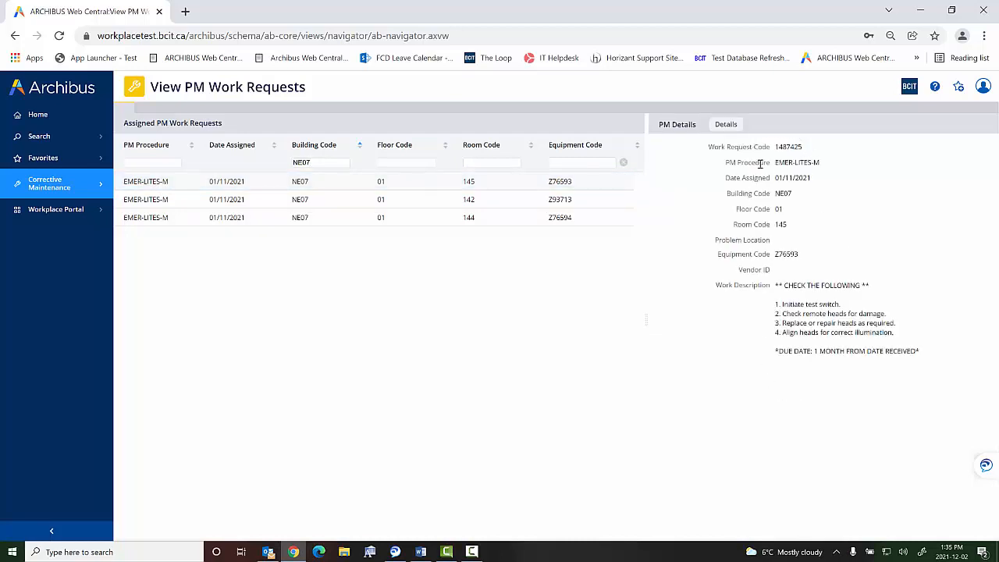
{"action": "double_click", "coordinate": [797, 147]}
{"action": "left_click_drag", "start_coordinate": [774, 285], "coordinate": [933, 353]}
{"action": "left_click", "coordinate": [864, 355]}
{"action": "left_click", "coordinate": [725, 125]}
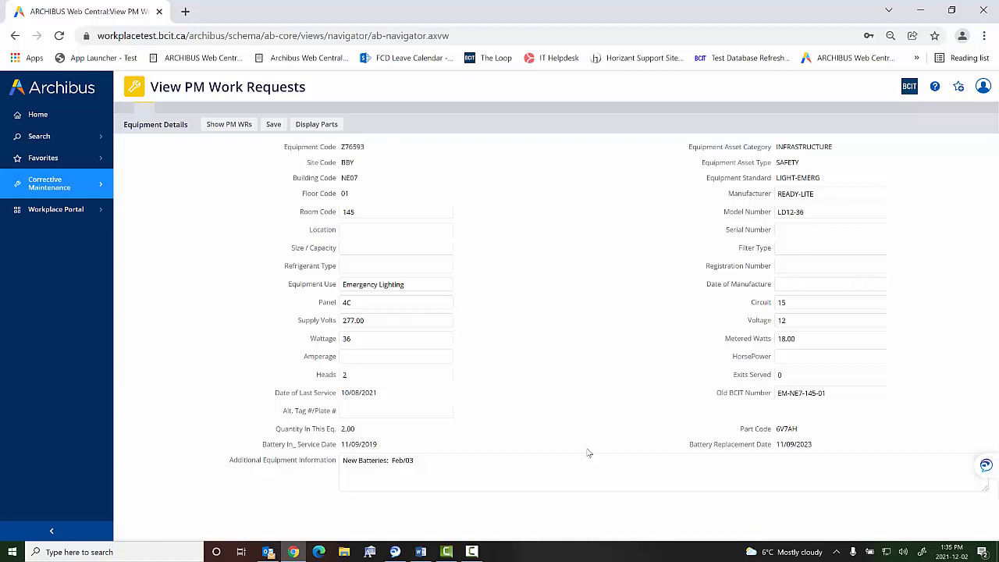
Set the equipment's location to "west wall" and save the equipment record.
{"action": "triple_click", "coordinate": [367, 147]}
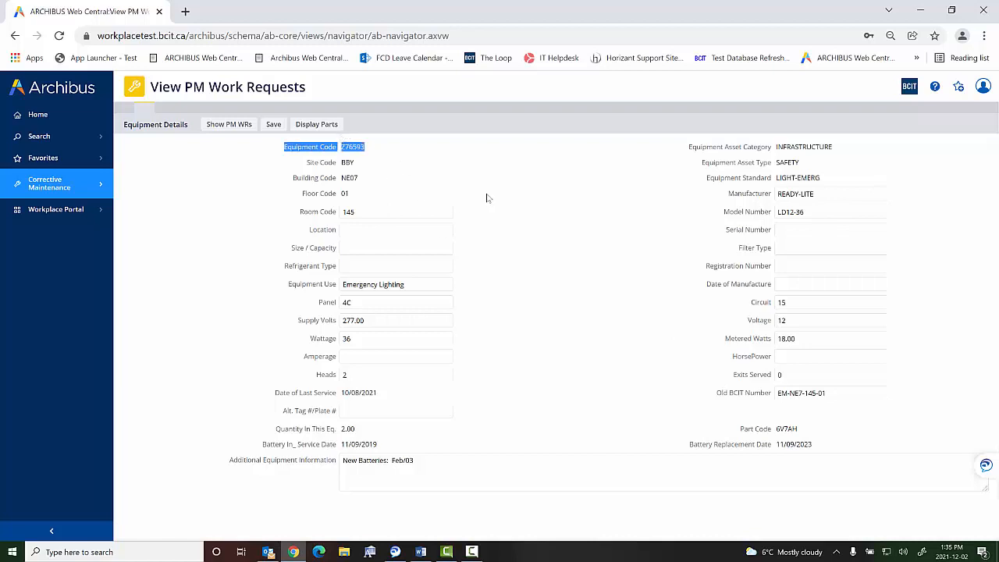
{"action": "left_click", "coordinate": [374, 163]}
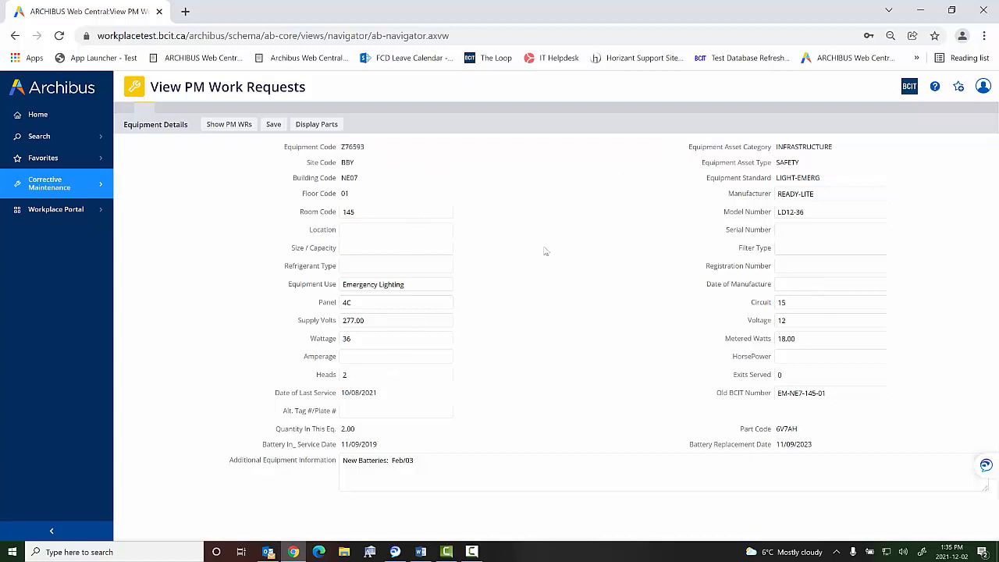
{"action": "left_click", "coordinate": [366, 224]}
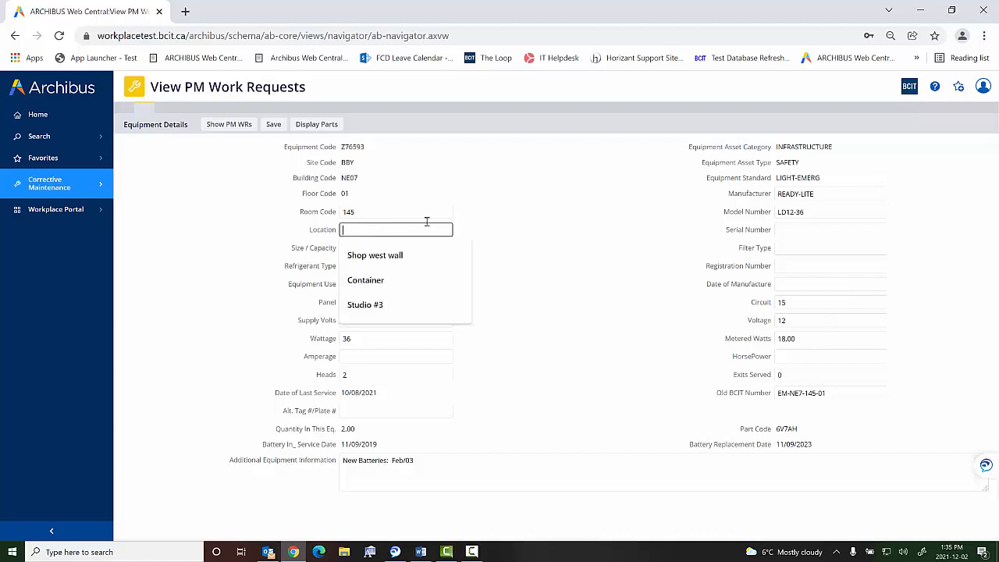
{"action": "left_click", "coordinate": [503, 206]}
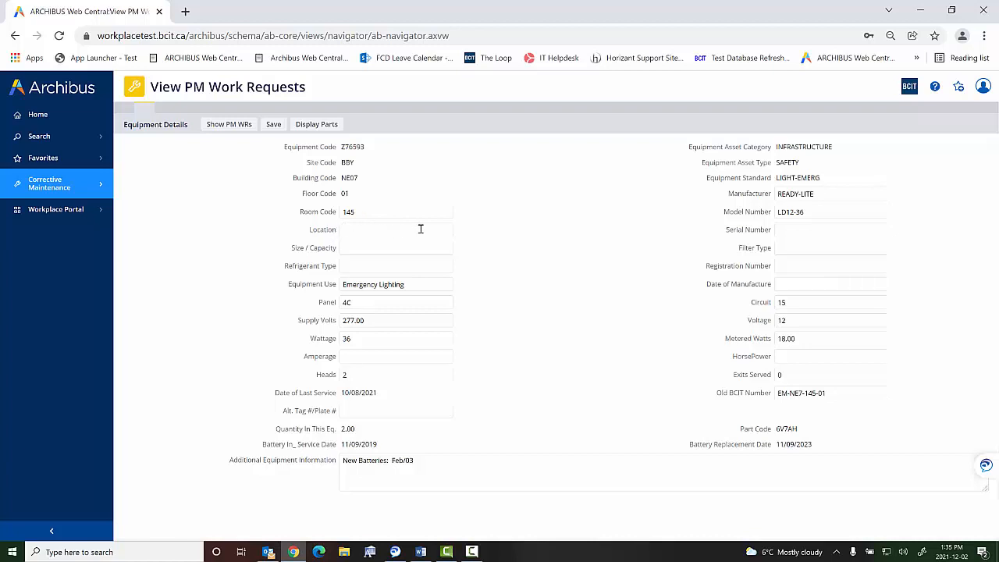
{"action": "left_click", "coordinate": [386, 227]}
{"action": "type", "text": "west wall"}
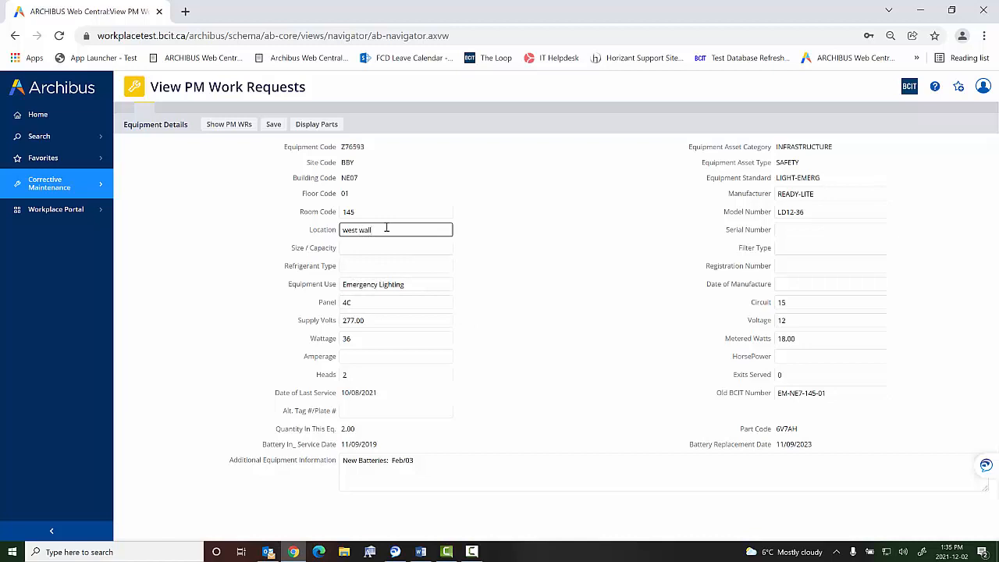
{"action": "left_click", "coordinate": [275, 126]}
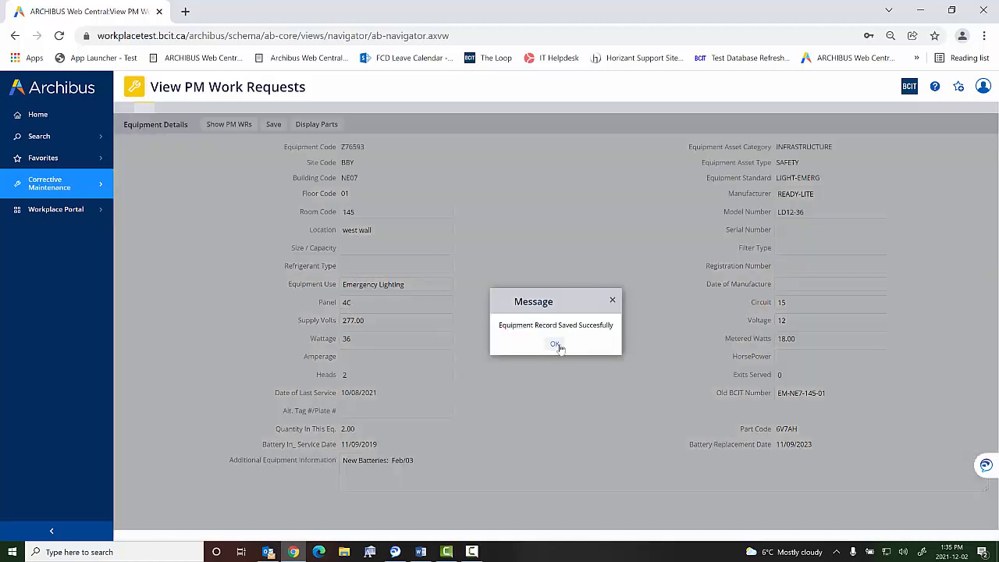
{"action": "left_click", "coordinate": [559, 350]}
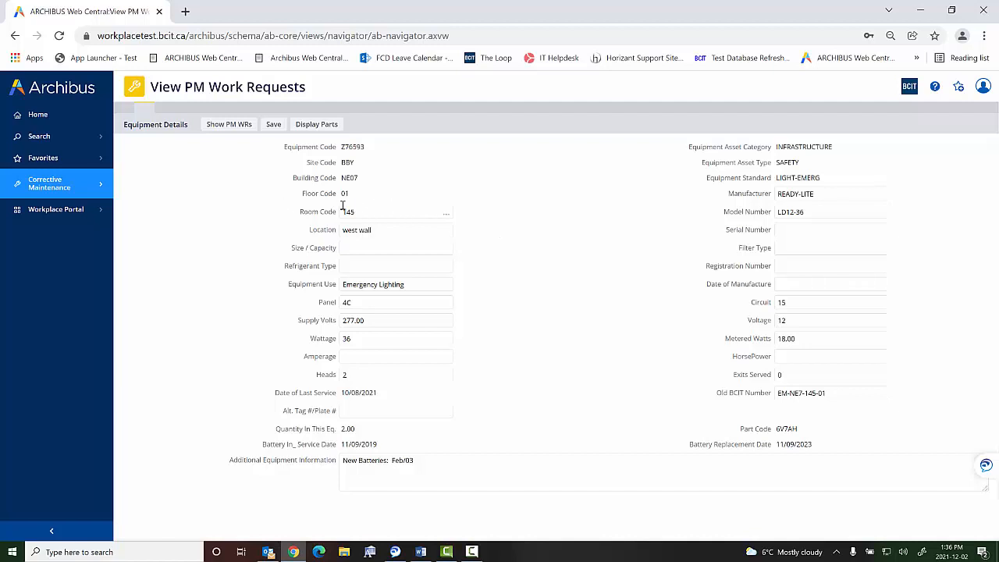
Look up the room codes available on floor 01 of building NE07 by clearing the room filter, leaving the equipment's room unchanged.
{"action": "left_click", "coordinate": [445, 214]}
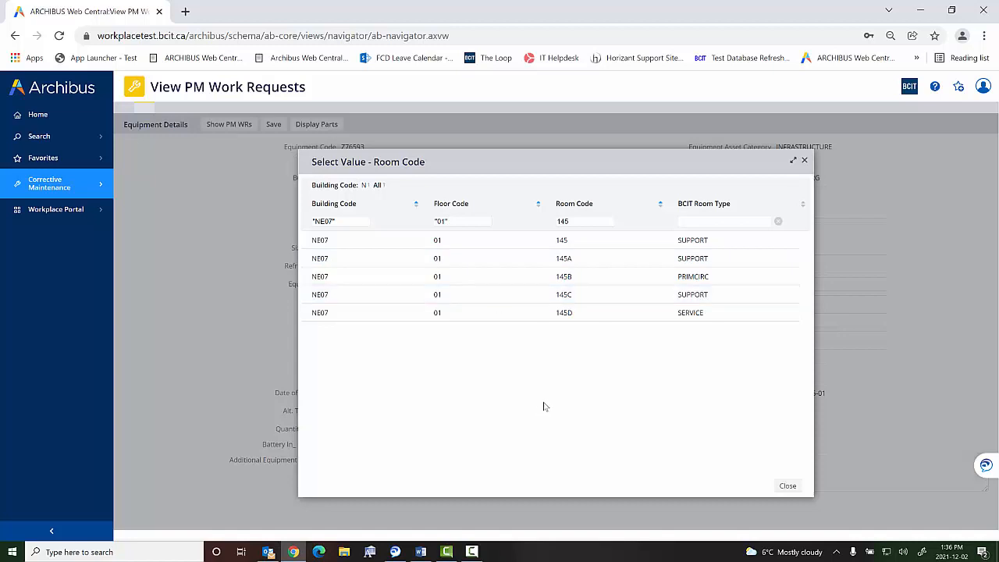
{"action": "left_click_drag", "start_coordinate": [495, 161], "coordinate": [568, 174]}
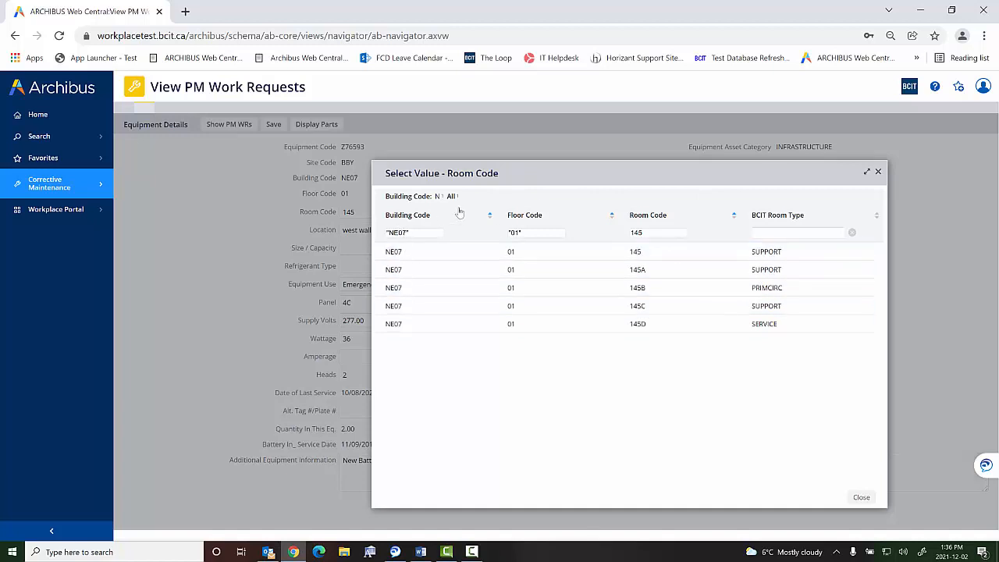
{"action": "double_click", "coordinate": [652, 233]}
{"action": "key", "text": "BackSpace"}
{"action": "key", "text": "Return"}
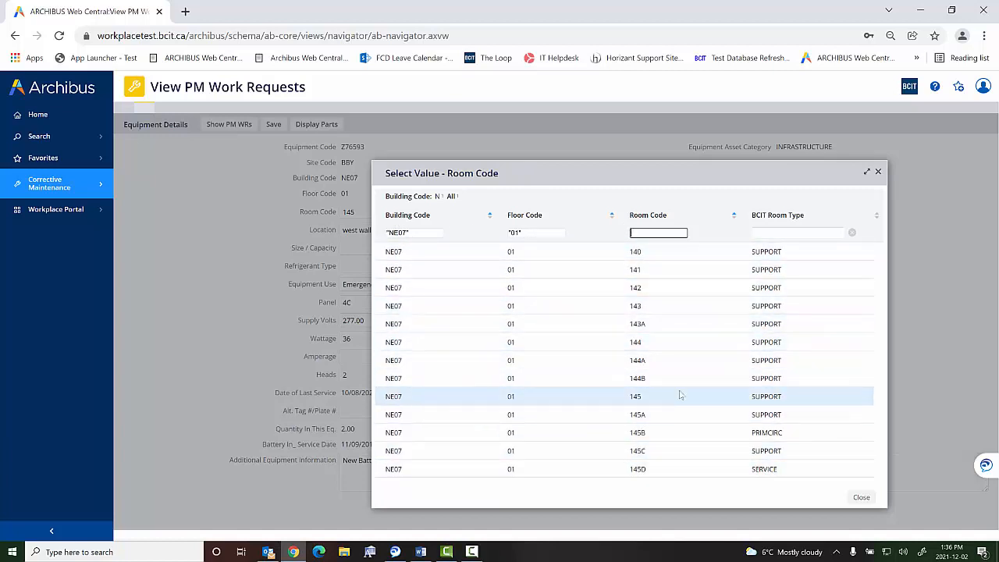
{"action": "left_click", "coordinate": [861, 498]}
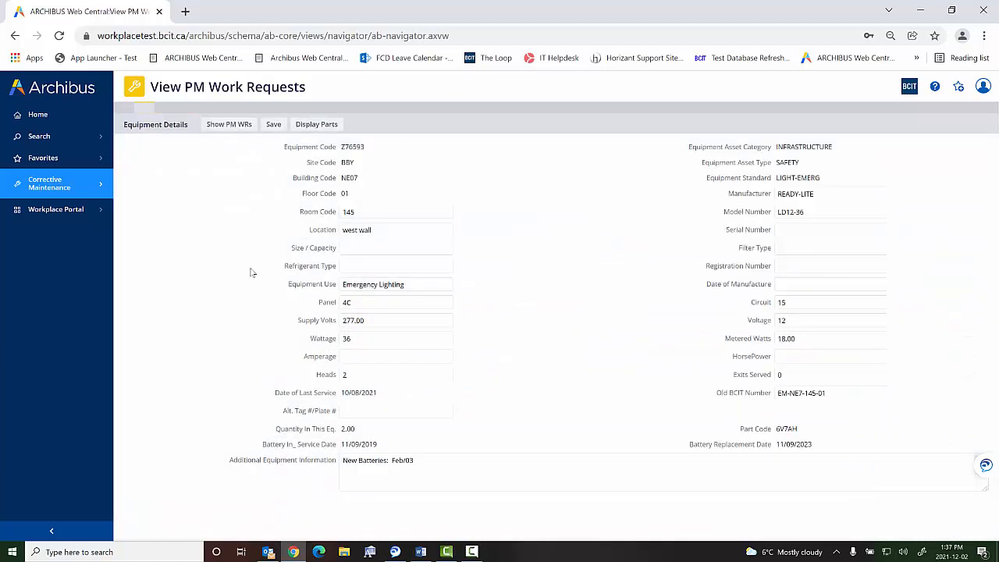
Display the parts of the equipment and open the 6V7AH battery record to review its editable fields.
{"action": "left_click", "coordinate": [318, 127]}
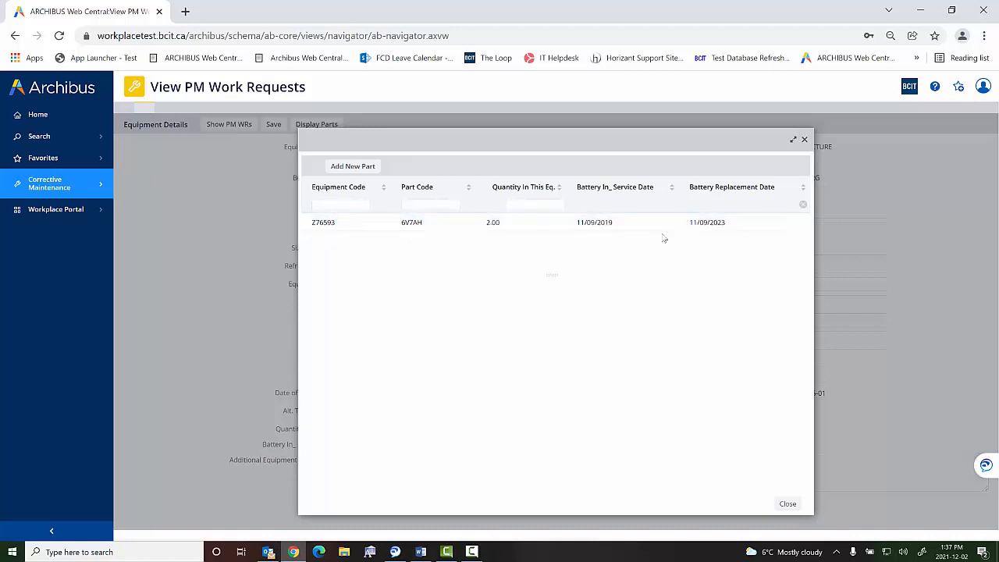
{"action": "left_click", "coordinate": [323, 224]}
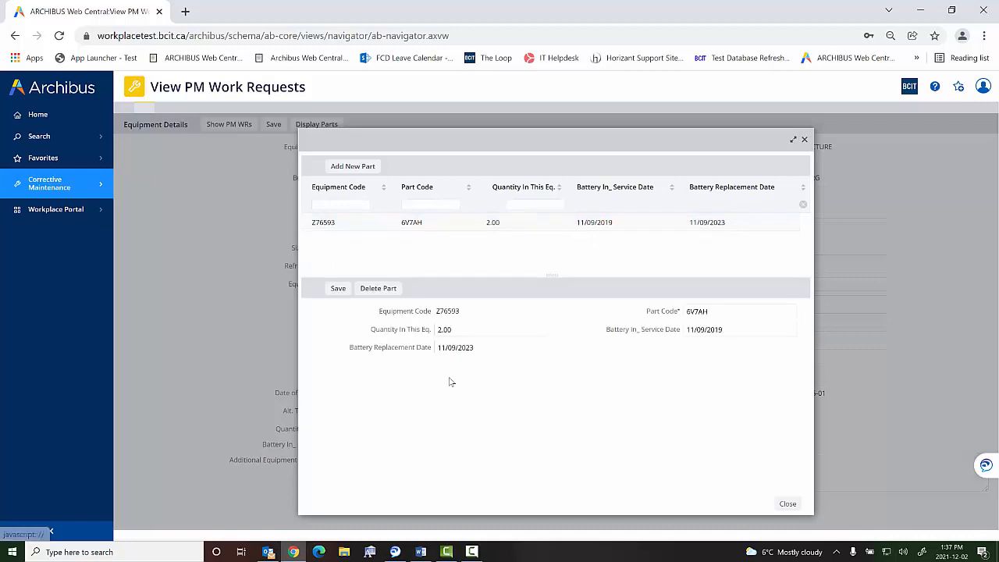
{"action": "left_click", "coordinate": [480, 348]}
{"action": "left_click", "coordinate": [724, 312]}
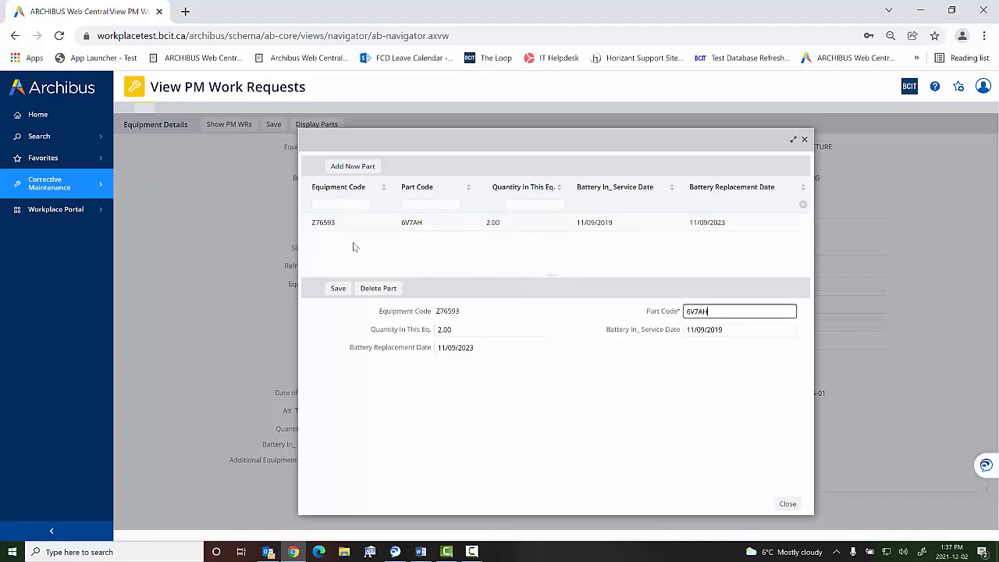
Start a new part record for the equipment and choose 12V12AH as its part code.
{"action": "left_click", "coordinate": [373, 165]}
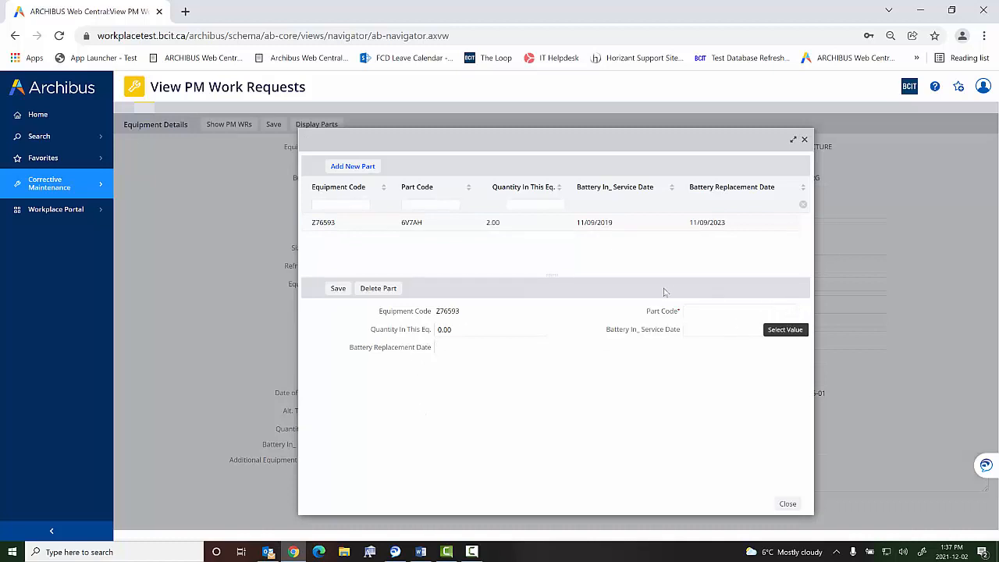
{"action": "left_click", "coordinate": [788, 317]}
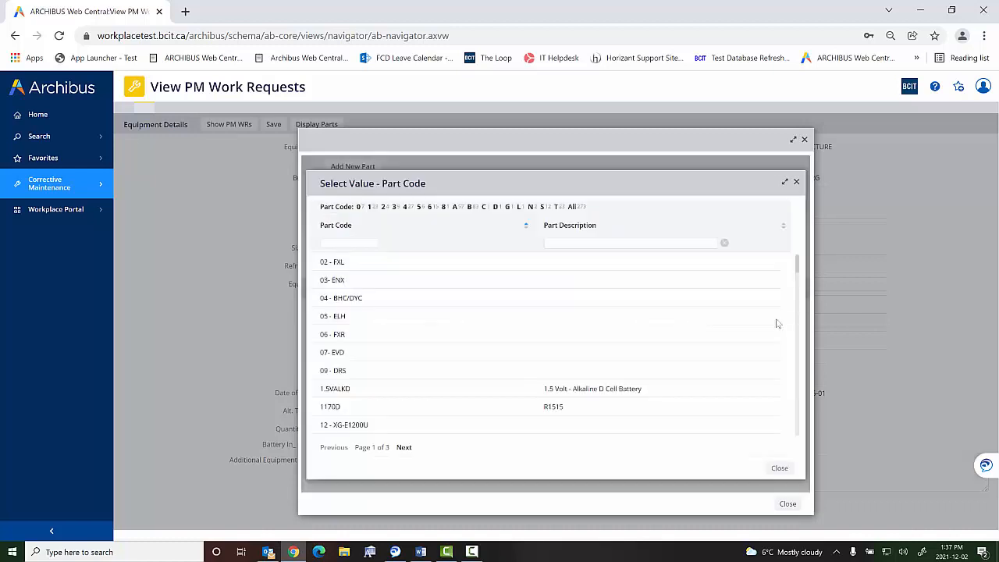
{"action": "scroll", "coordinate": [367, 328], "scroll_direction": "down", "scroll_amount": 1}
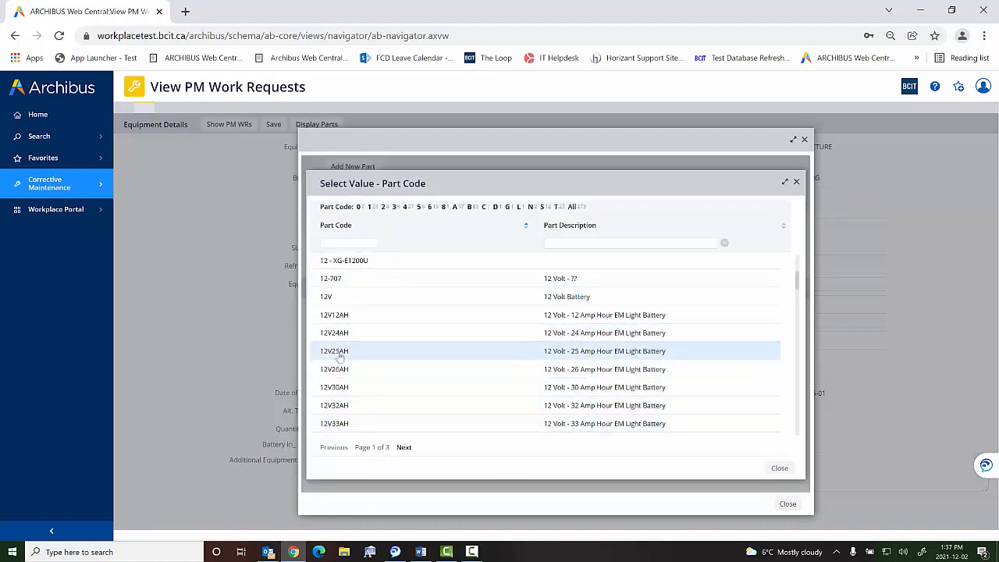
{"action": "scroll", "coordinate": [337, 368], "scroll_direction": "down", "scroll_amount": 1}
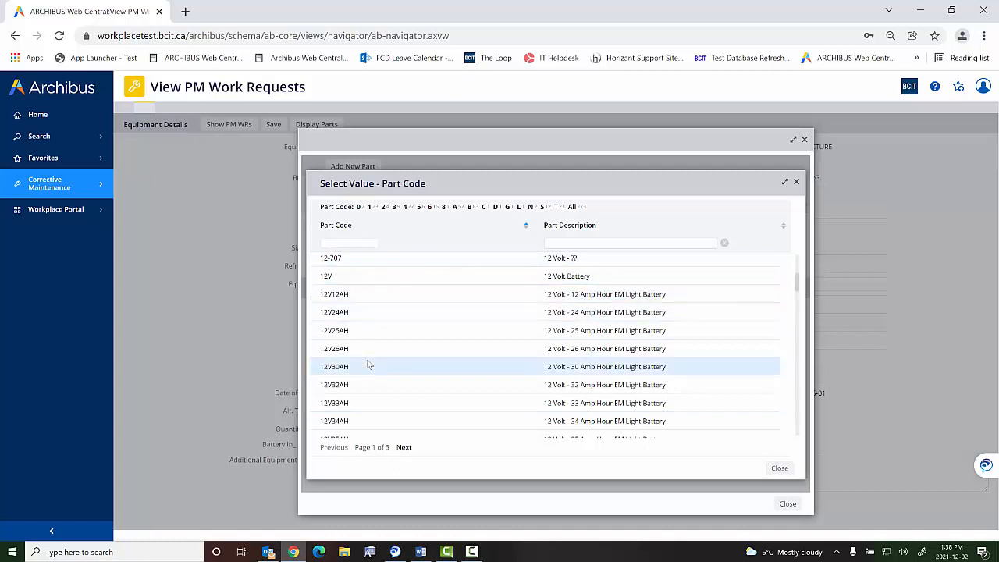
{"action": "left_click", "coordinate": [344, 295]}
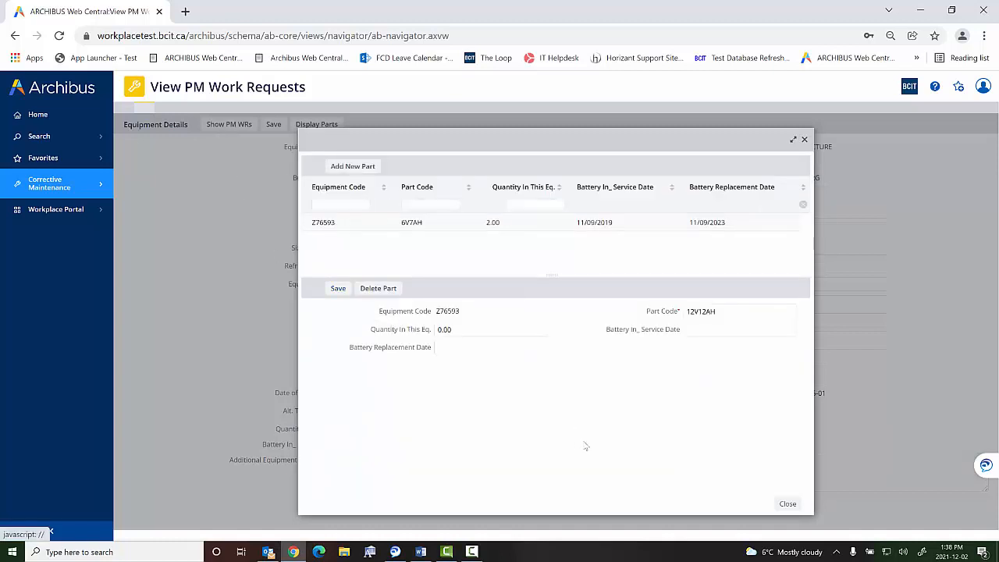
Set the new part's quantity to 1, leaving both battery dates blank, and save the part record.
{"action": "left_click", "coordinate": [471, 331]}
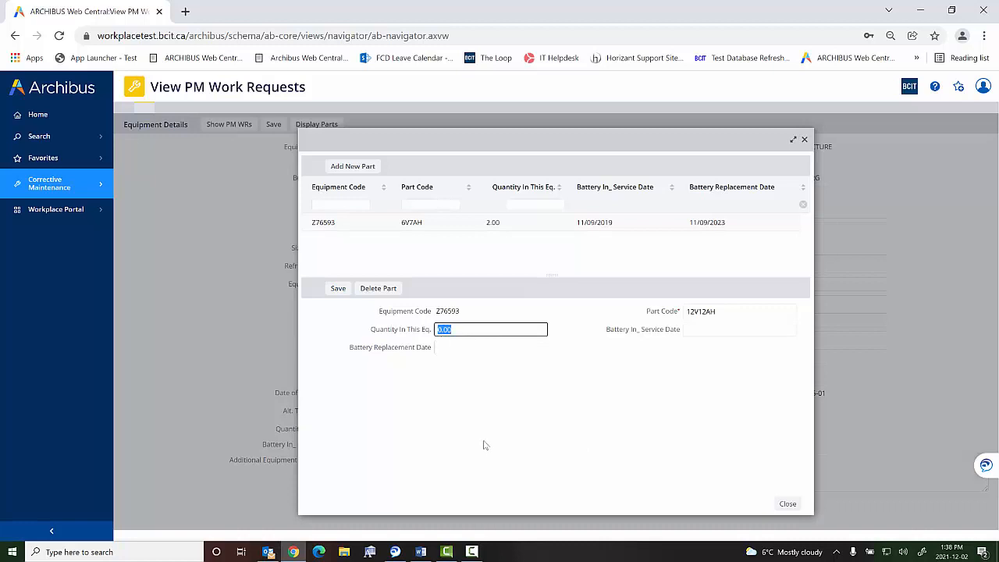
{"action": "type", "text": "1"}
{"action": "left_click", "coordinate": [730, 333]}
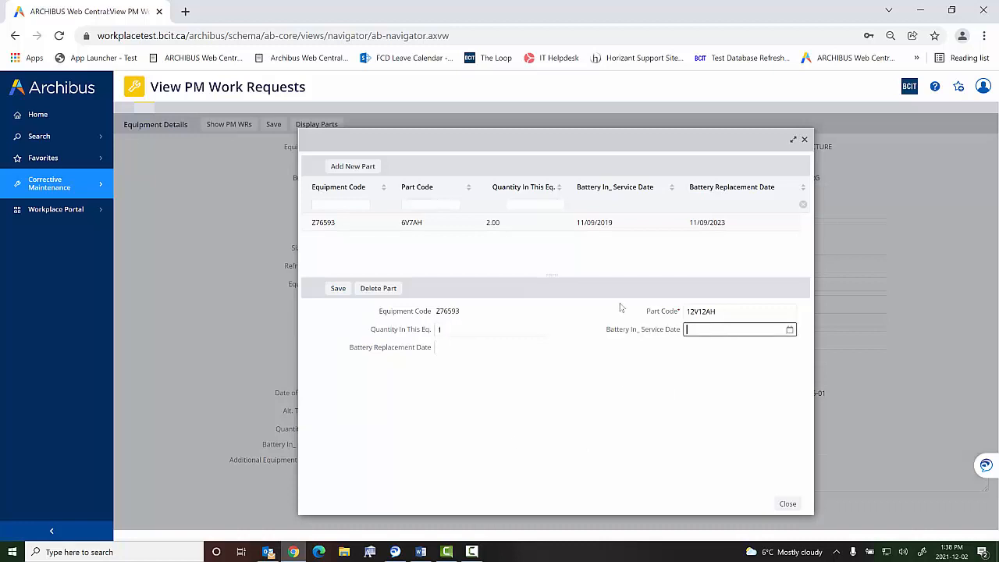
{"action": "left_click", "coordinate": [467, 348]}
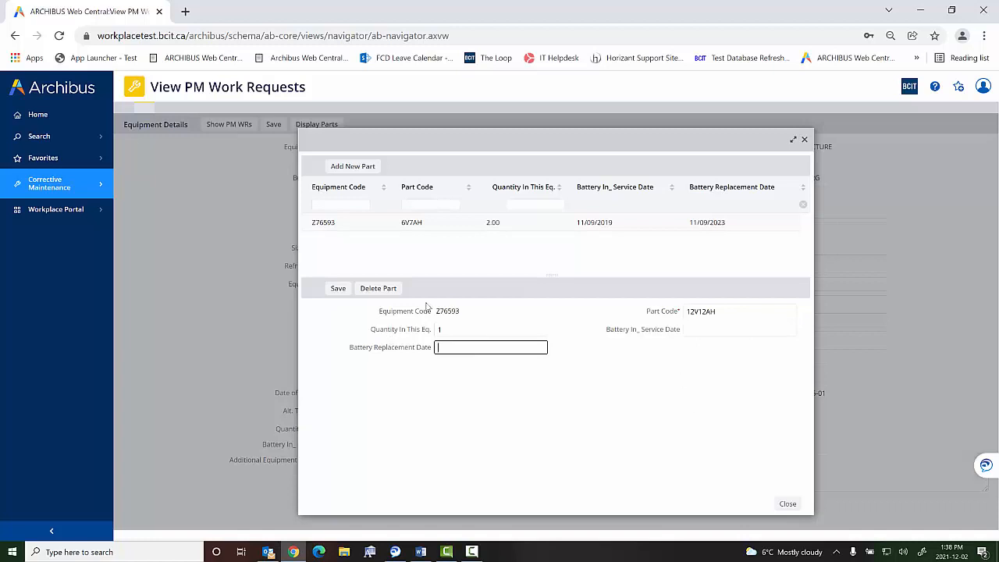
{"action": "left_click", "coordinate": [332, 292]}
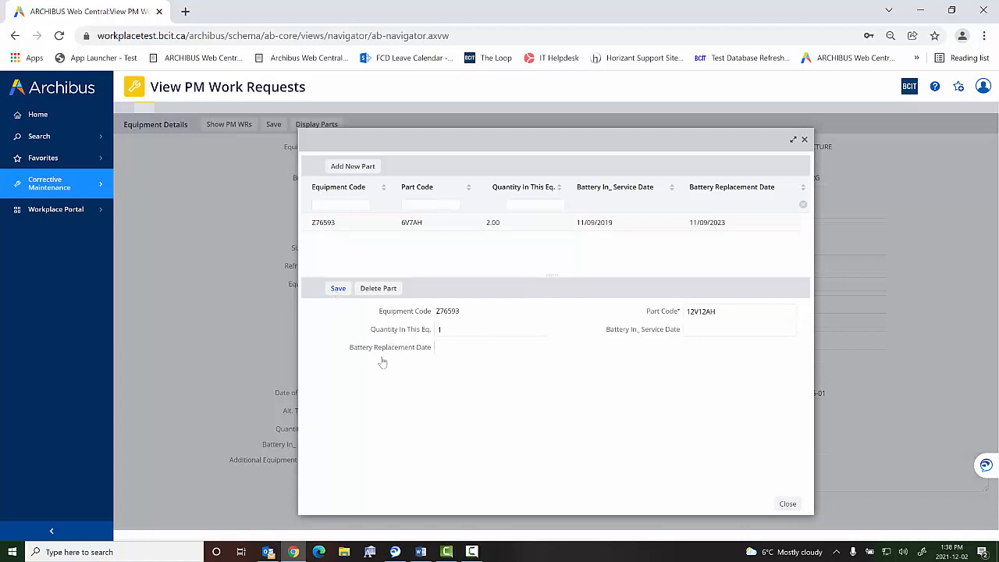
{"action": "left_click", "coordinate": [788, 504]}
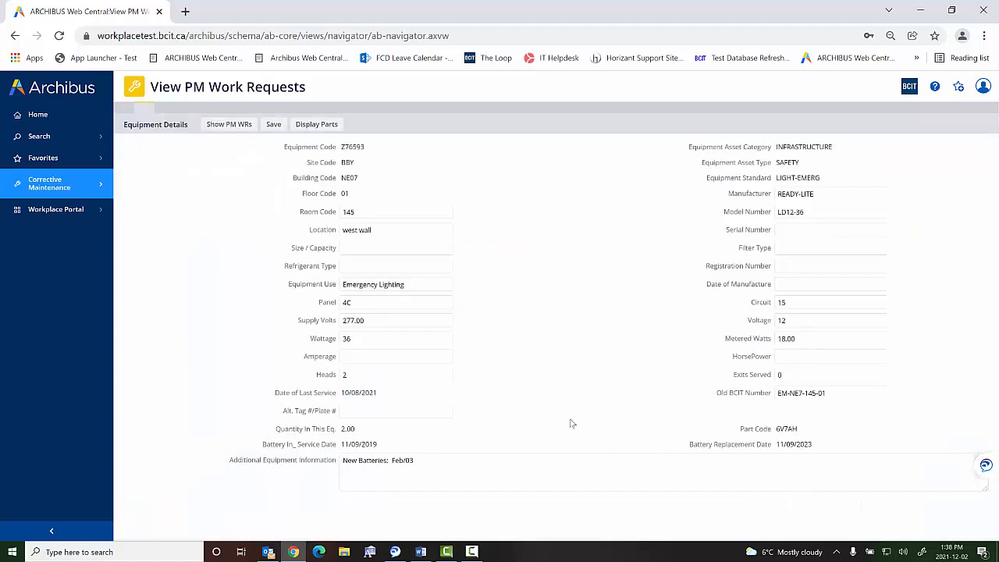
Return from the equipment details to the list of PM work requests.
{"action": "left_click", "coordinate": [229, 127]}
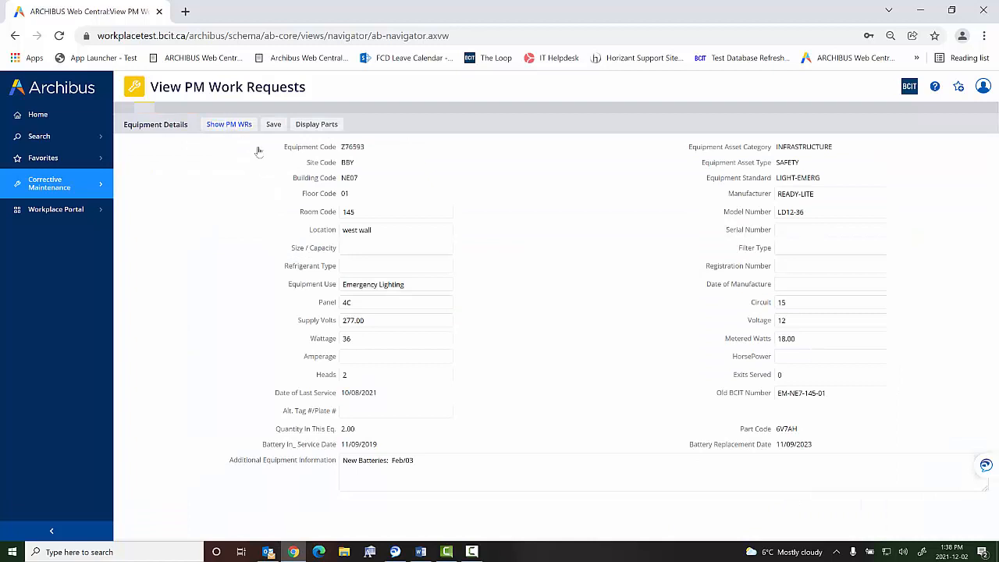